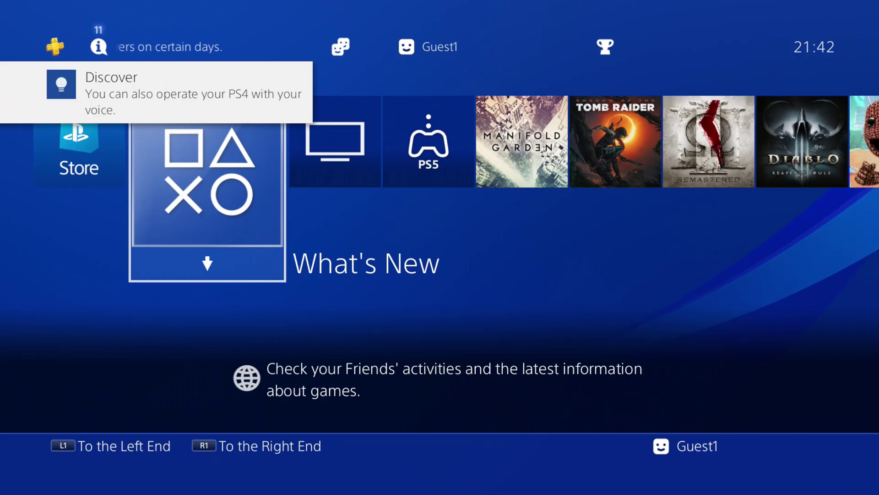
# Open Video Output Settings under Sound and Screen in the system Settings
pyautogui.press('Up')
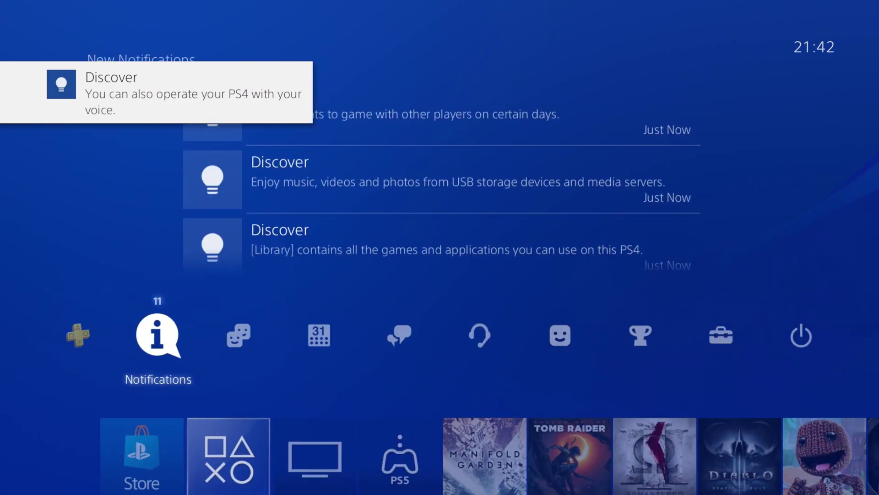
pyautogui.press('Right')
pyautogui.press('Right')
pyautogui.press('Right')
pyautogui.press('Right')
pyautogui.press('Right')
pyautogui.press('Right')
pyautogui.press('Right')
pyautogui.press('Return')
pyautogui.press('Down')
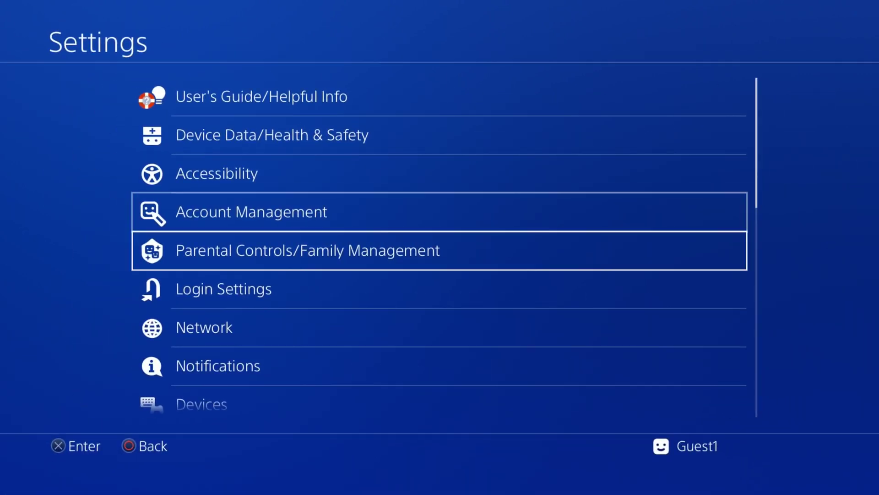
pyautogui.press('Down')
pyautogui.press('Down')
pyautogui.press('Down')
pyautogui.press('Down')
pyautogui.press('Down')
pyautogui.press('Down')
pyautogui.press('Down')
pyautogui.press('Down')
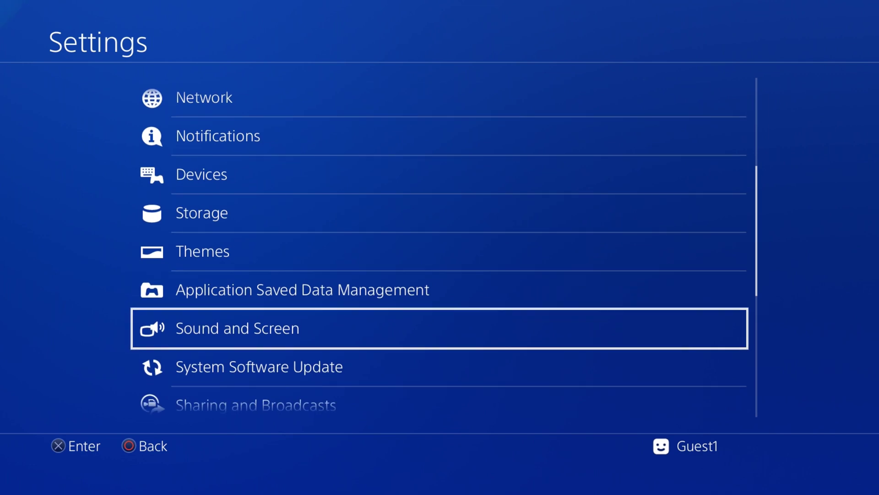
pyautogui.press('Return')
pyautogui.press('Return')
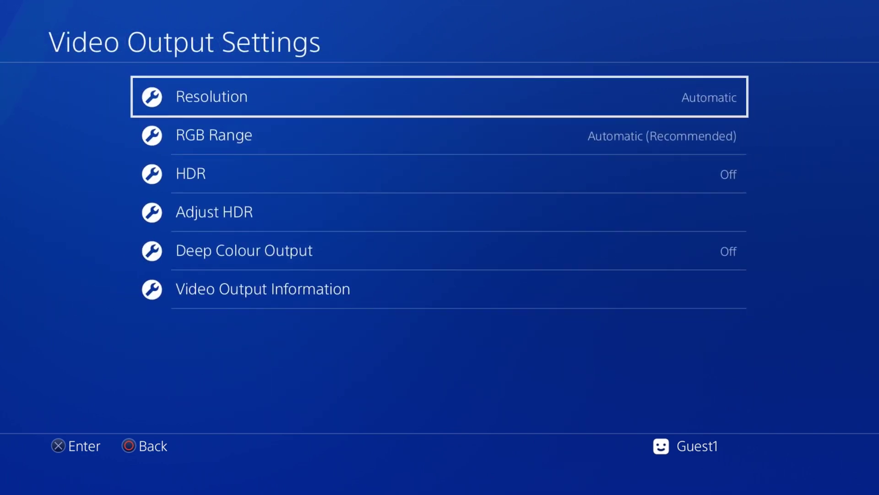
pyautogui.press('Return')
# Review the resolution choices, leave resolution at Automatic, and move back up toward Network
pyautogui.press('Down')
pyautogui.press('Down')
pyautogui.press('Up')
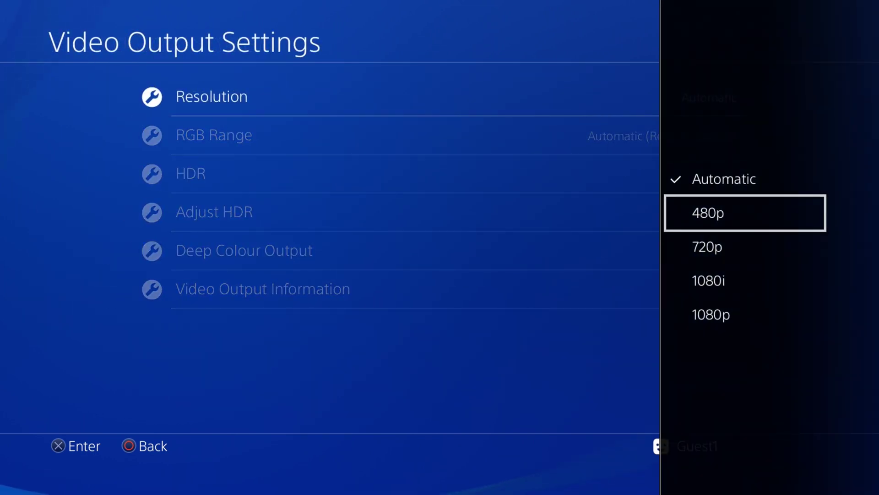
pyautogui.press('Down')
pyautogui.press('Down')
pyautogui.press('Down')
pyautogui.press('Escape')
pyautogui.press('Escape')
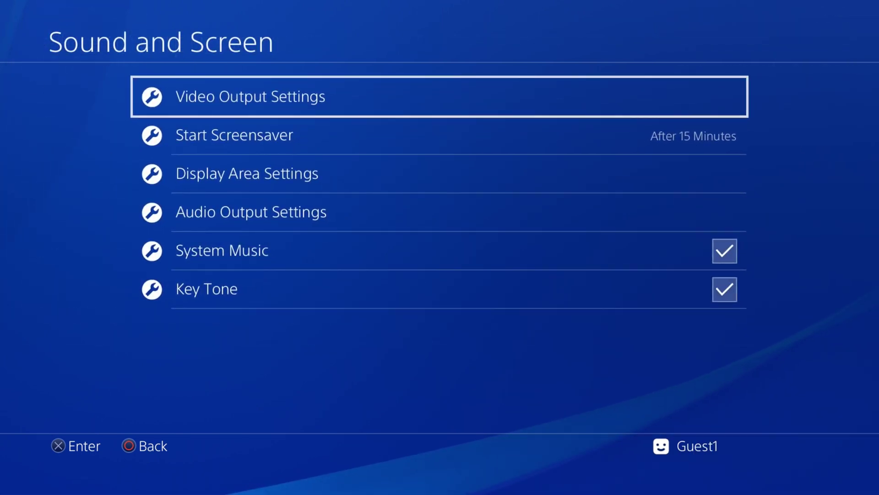
pyautogui.press('Escape')
pyautogui.press('Up')
pyautogui.press('Up')
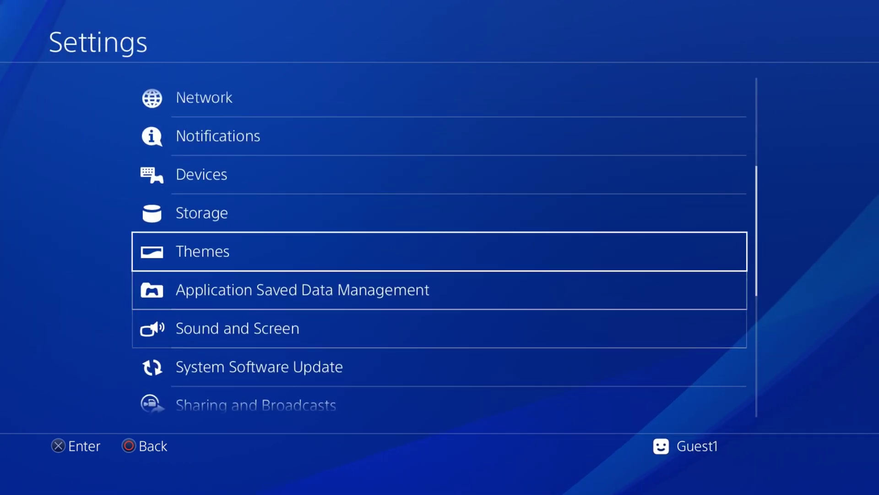
pyautogui.press('Up')
pyautogui.press('Up')
pyautogui.press('Up')
pyautogui.press('Up')
# Open Network and start setting up an internet connection over Wi-Fi
pyautogui.press('Return')
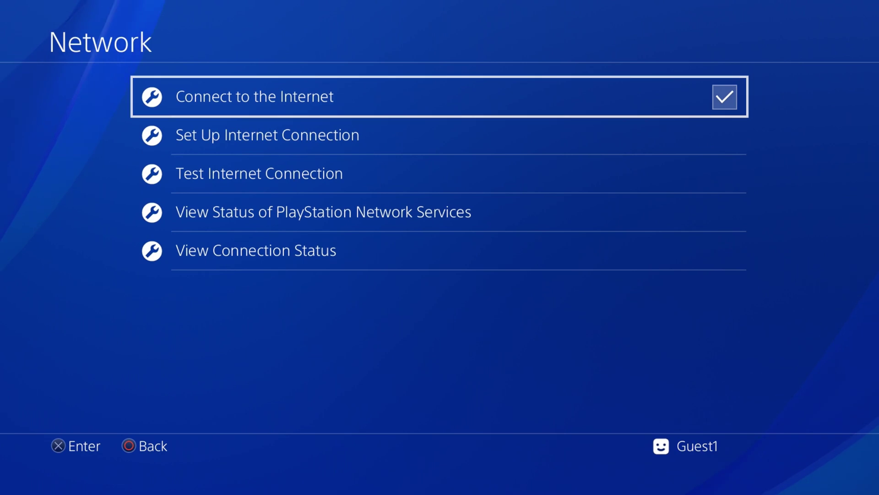
pyautogui.press('Down')
pyautogui.press('Return')
pyautogui.press('Return')
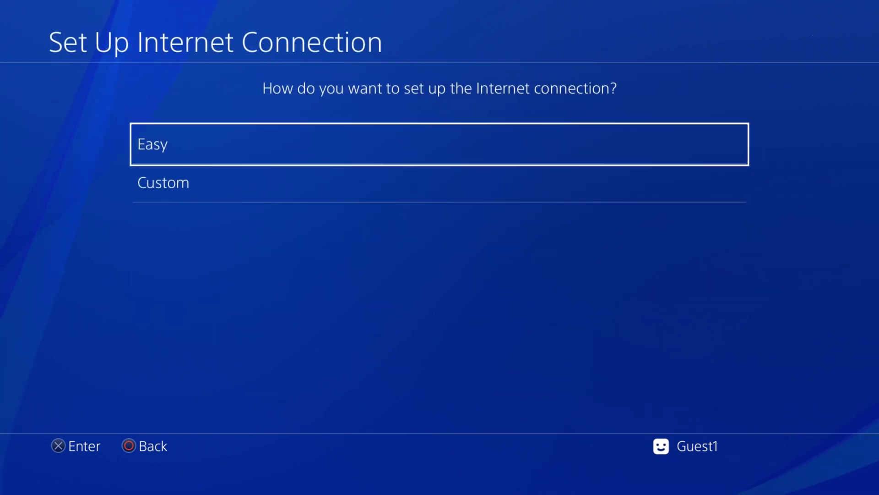
pyautogui.press('Return')
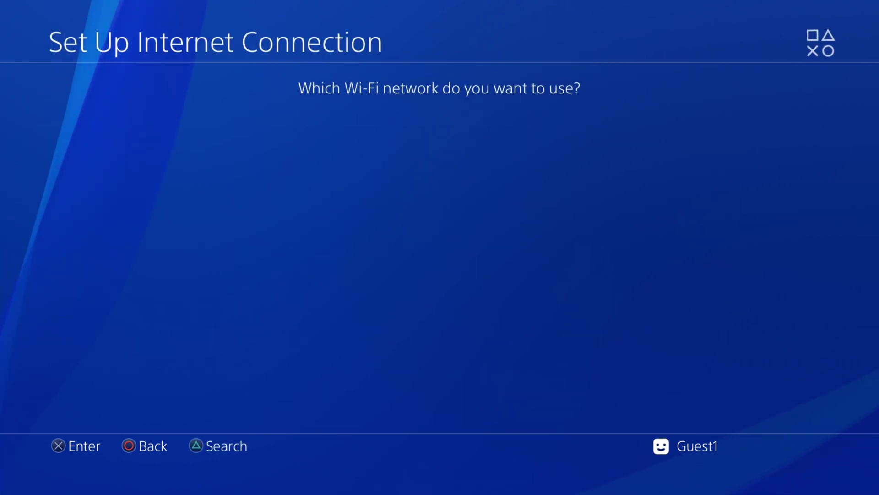
# Select the second Wi-Fi network found and enter its password
pyautogui.press('Down')
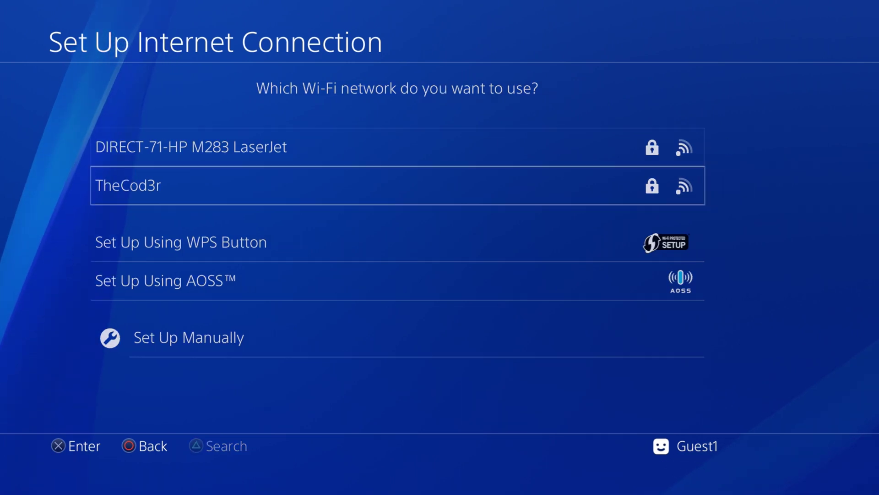
pyautogui.press('Return')
pyautogui.press('Return')
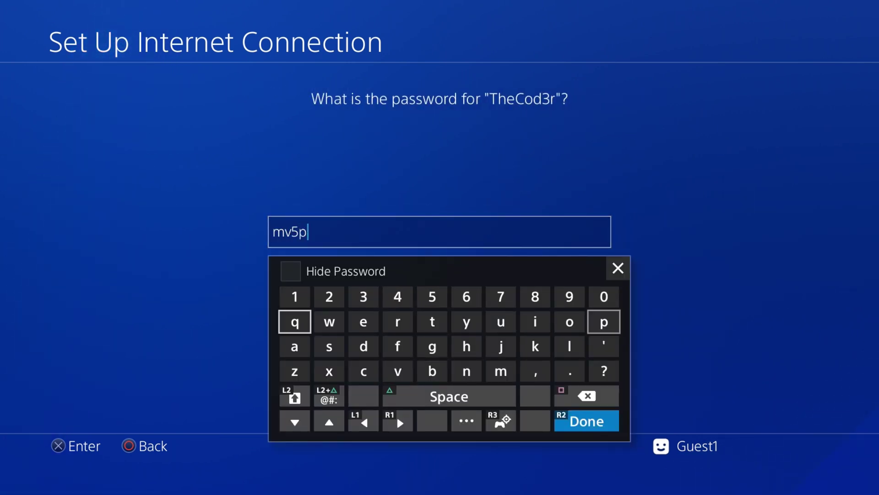
pyautogui.press('Return')
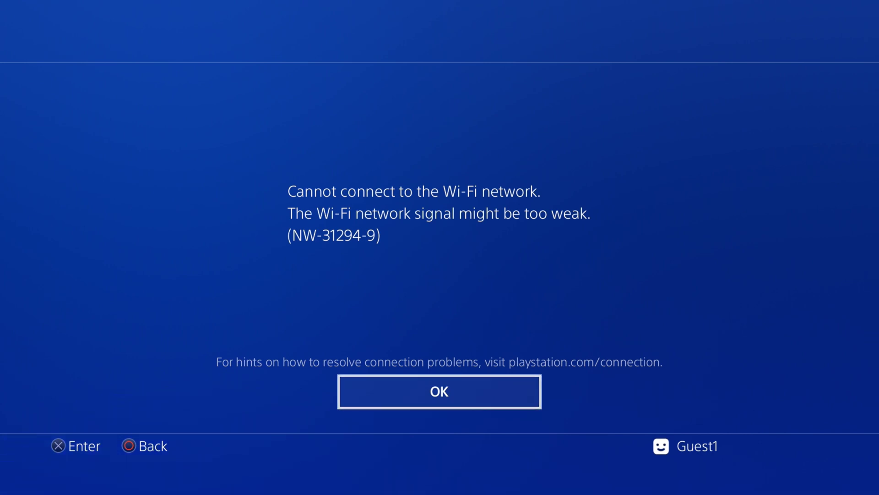
# Dismiss the connection error, reselect the only Wi-Fi network, and begin keying in its password
pyautogui.press('Return')
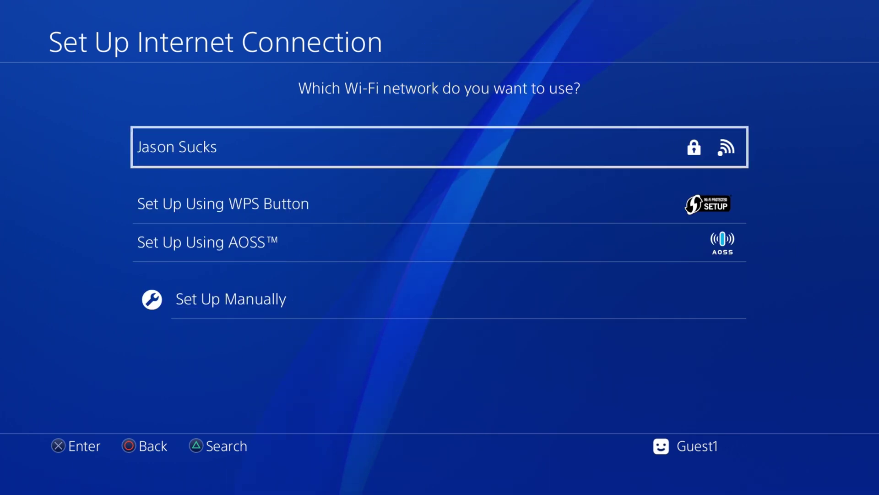
pyautogui.press('Return')
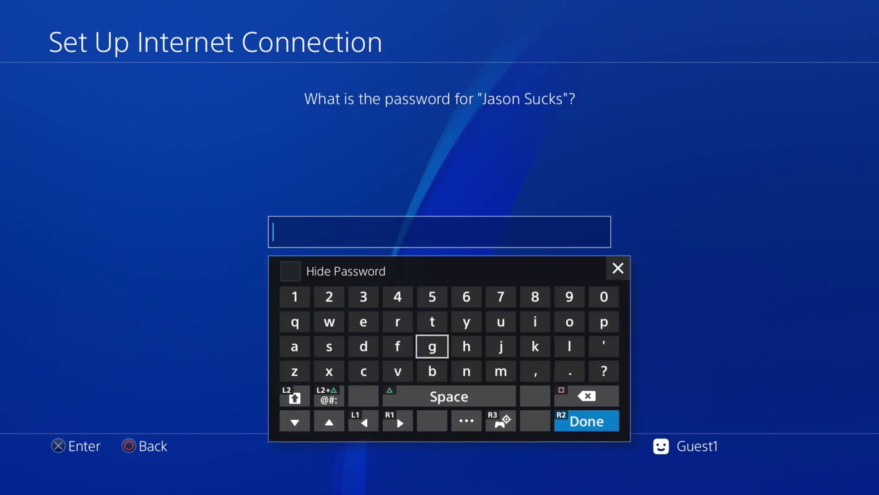
pyautogui.press('Left')
pyautogui.press('Left')
pyautogui.press('Return')
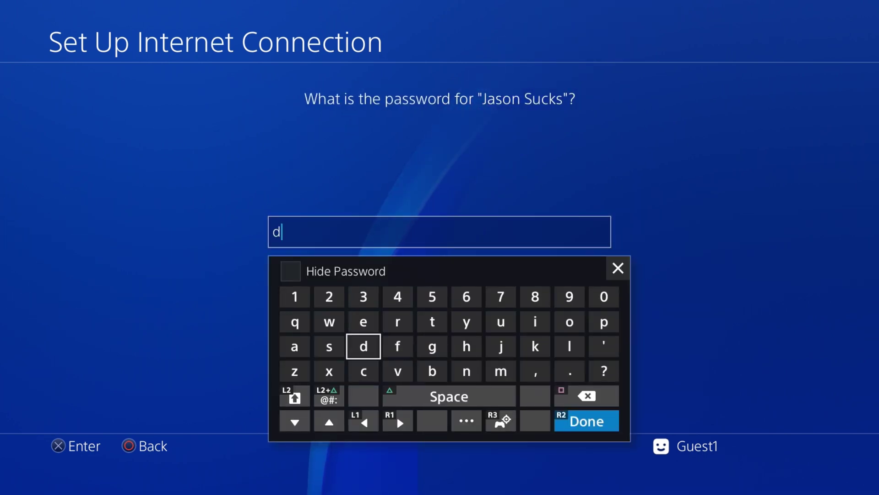
pyautogui.press('Right')
pyautogui.press('Right')
pyautogui.press('Right')
pyautogui.press('Right')
pyautogui.press('Right')
pyautogui.press('Right')
pyautogui.press('Right')
pyautogui.press('Up')
pyautogui.press('Return')
pyautogui.press('Down')
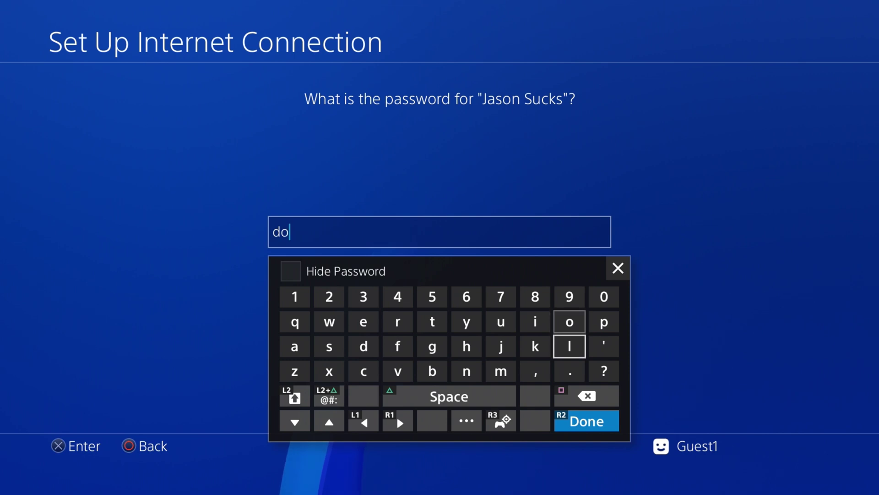
pyautogui.press('Down')
pyautogui.press('Left')
pyautogui.press('Left')
pyautogui.press('Left')
pyautogui.press('Return')
pyautogui.press('Up')
pyautogui.press('Right')
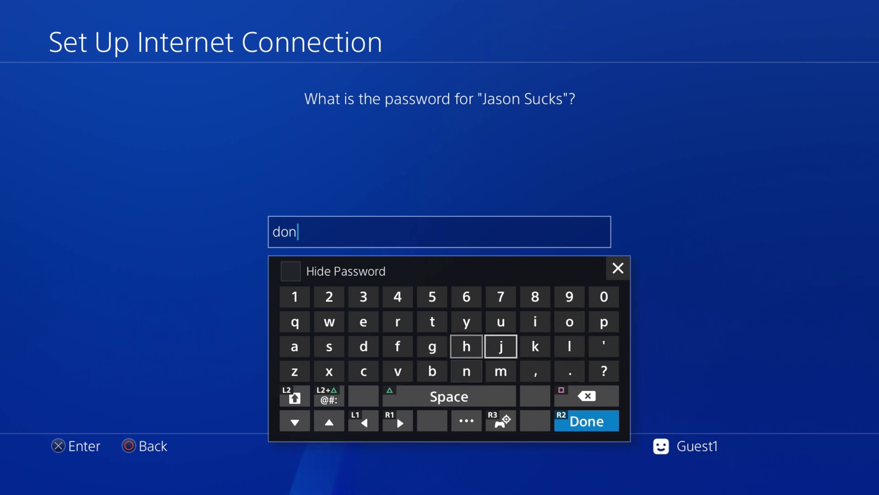
pyautogui.press('Right')
pyautogui.press('Return')
pyautogui.press('Left')
pyautogui.press('Left')
# Finish entering the Wi-Fi password on the on-screen keyboard and confirm to save the internet settings
pyautogui.press('Left')
pyautogui.press('Left')
pyautogui.press('Left')
pyautogui.press('Up')
pyautogui.press('Return')
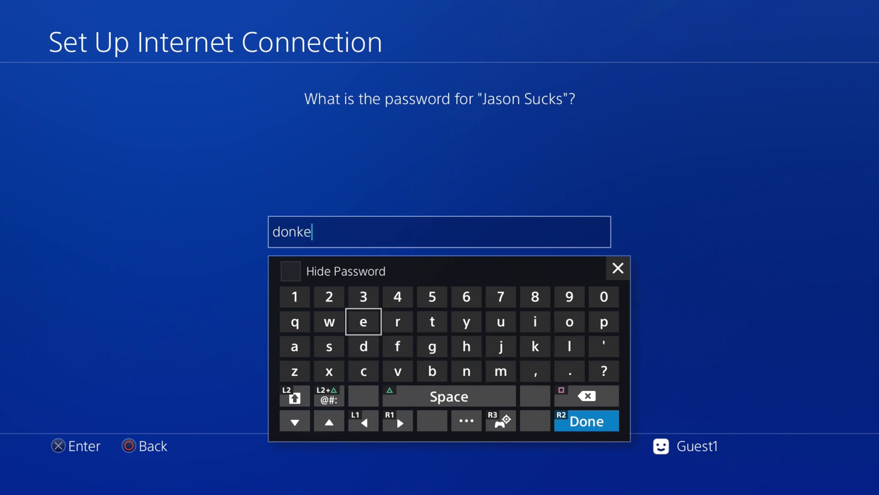
pyautogui.press('Right')
pyautogui.press('Right')
pyautogui.press('Right')
pyautogui.press('Return')
pyautogui.press('Down')
pyautogui.press('Down')
pyautogui.press('Left')
pyautogui.press('Return')
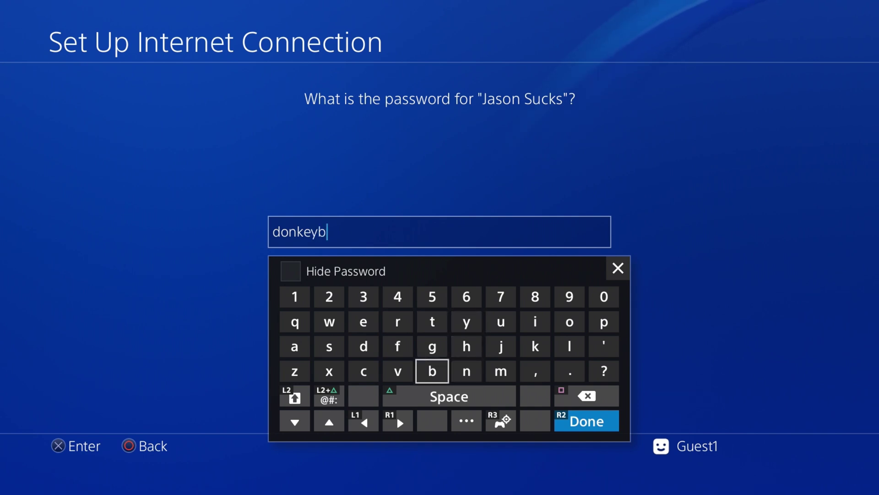
pyautogui.press('Left')
pyautogui.press('Left')
pyautogui.press('Left')
pyautogui.press('Left')
pyautogui.press('Up')
pyautogui.press('Return')
pyautogui.press('Right')
pyautogui.press('Right')
pyautogui.press('Right')
pyautogui.press('Right')
pyautogui.press('Right')
pyautogui.press('Right')
pyautogui.press('Right')
pyautogui.press('Right')
pyautogui.press('Right')
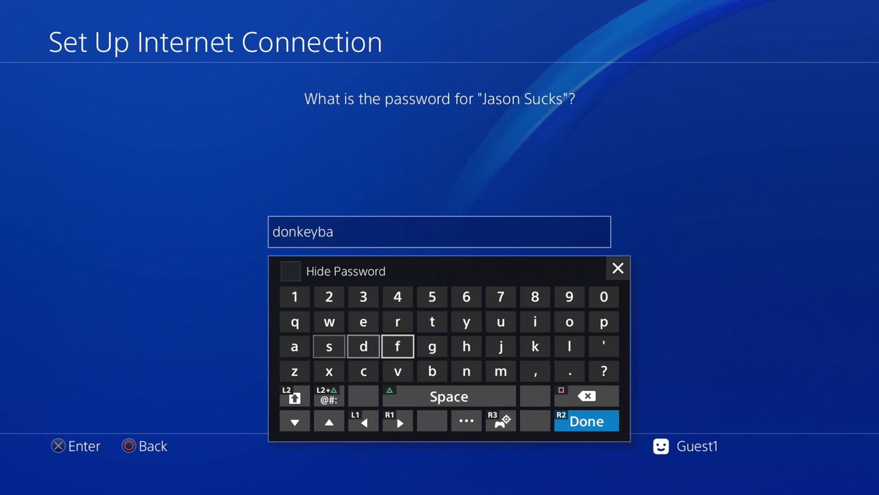
pyautogui.press('Left')
pyautogui.press('Return')
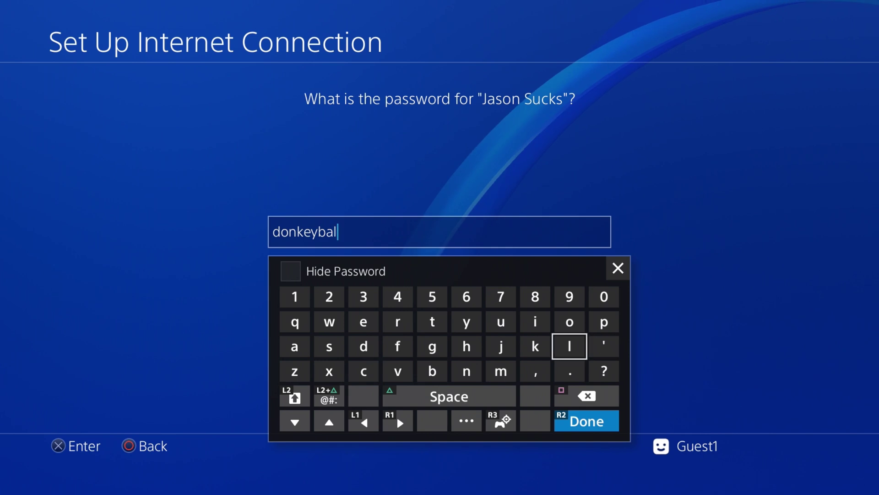
pyautogui.press('Return')
pyautogui.press('Right')
pyautogui.press('Right')
pyautogui.press('Right')
pyautogui.press('Return')
pyautogui.press('Escape')
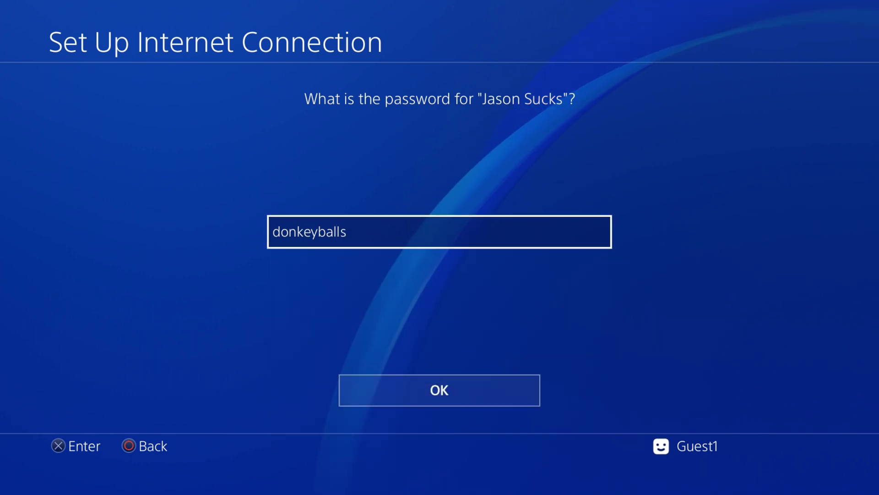
pyautogui.press('Down')
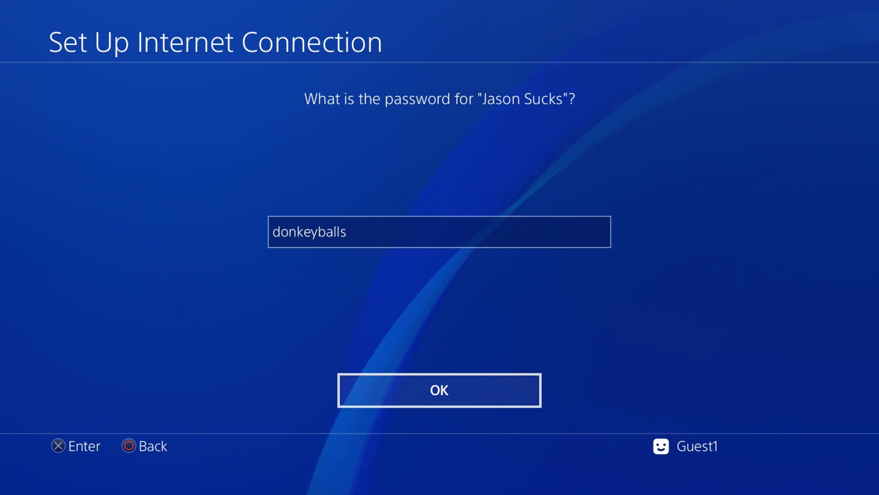
pyautogui.press('Return')
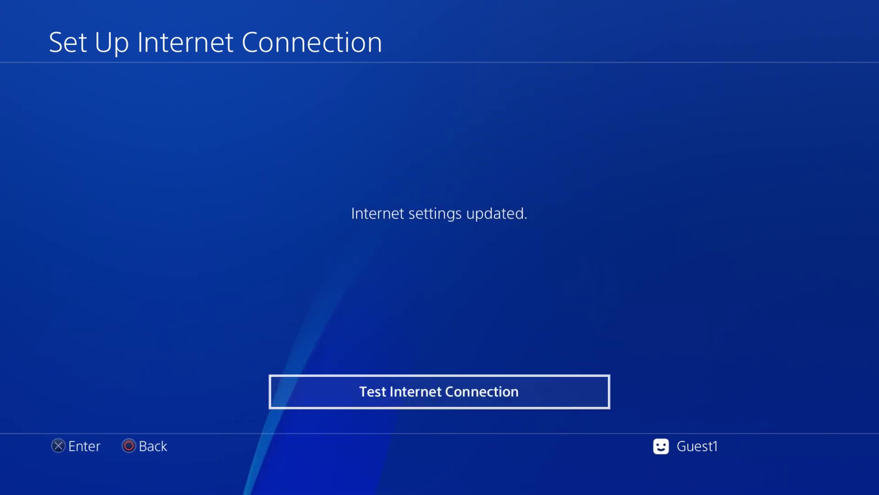
# Run the internet connection test twice, confirming IP address and internet connection both succeed, then exit
pyautogui.press('Return')
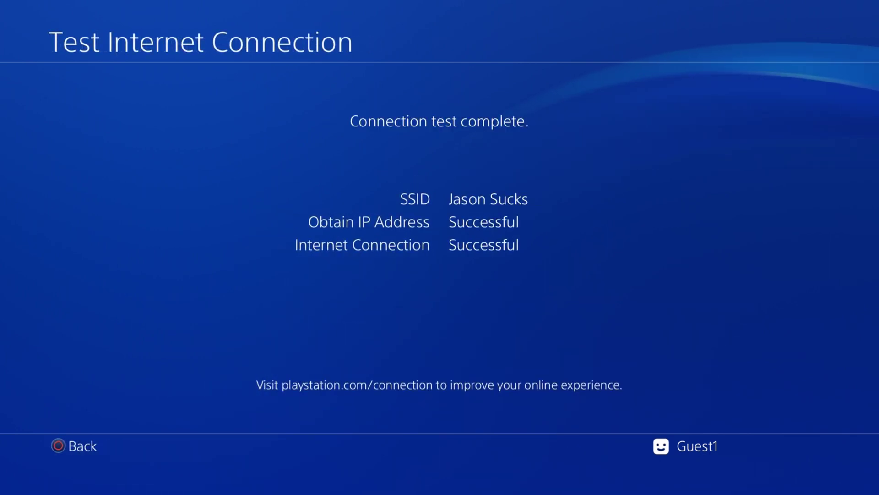
pyautogui.press('Escape')
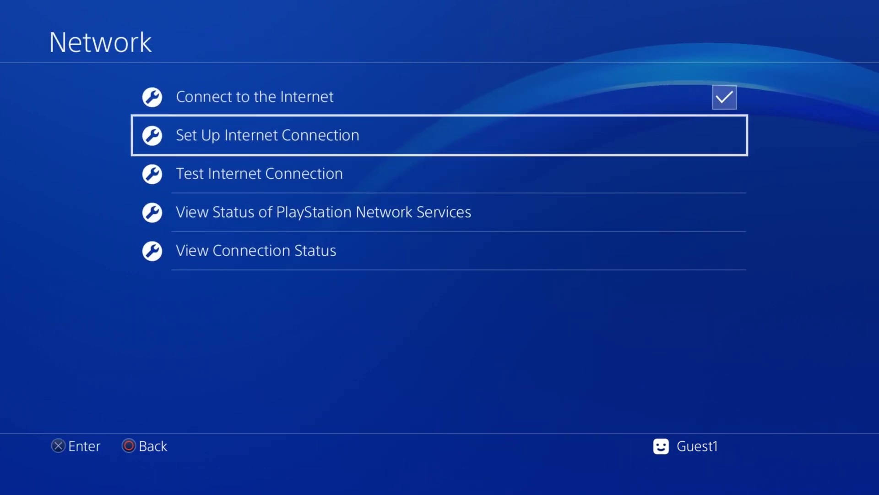
pyautogui.press('Down')
pyautogui.press('Return')
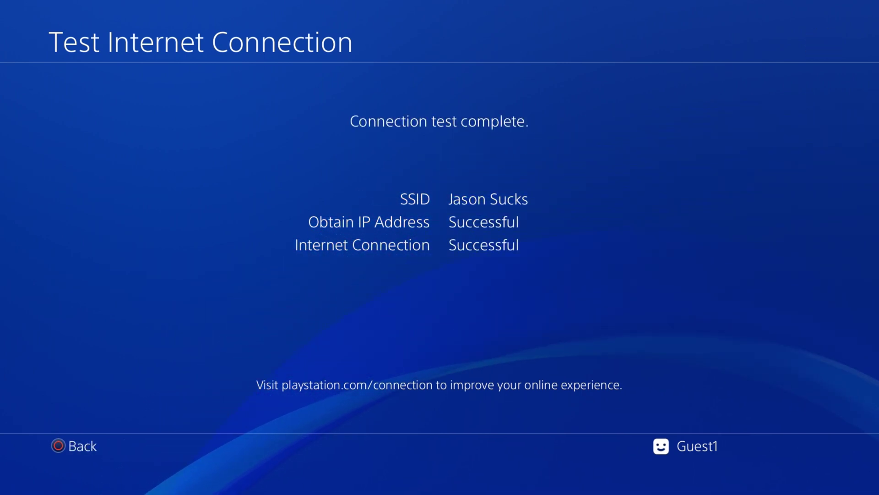
pyautogui.press('Escape')
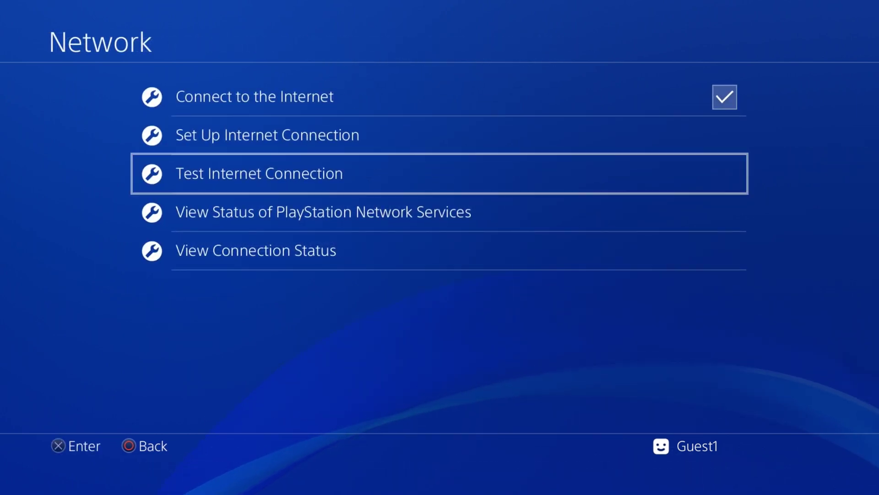
pyautogui.press('Escape')
# View System Information showing software version 8.50 and the IP address, then return home
pyautogui.press('Down')
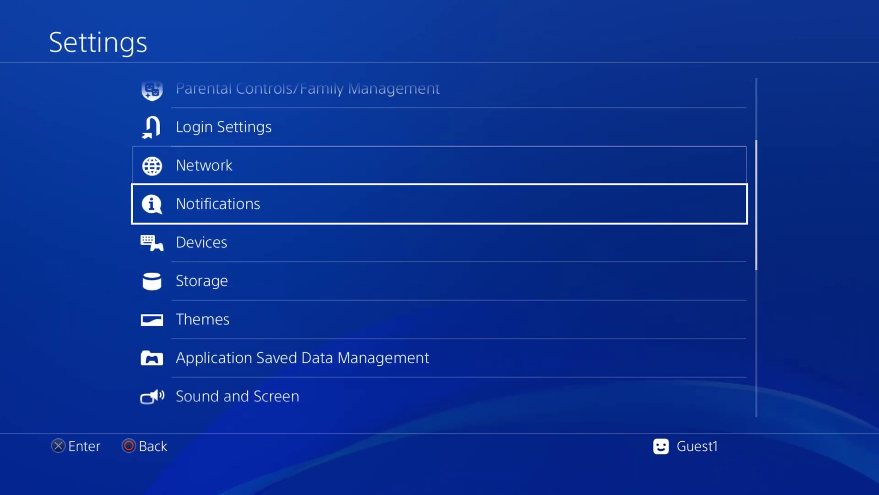
pyautogui.press('Down')
pyautogui.press('Down')
pyautogui.press('Down')
pyautogui.press('Down')
pyautogui.press('Down')
pyautogui.press('Down')
pyautogui.press('Down')
pyautogui.press('Down')
pyautogui.press('Down')
pyautogui.press('Down')
pyautogui.press('Down')
pyautogui.press('Down')
pyautogui.press('Down')
pyautogui.press('Down')
pyautogui.press('Down')
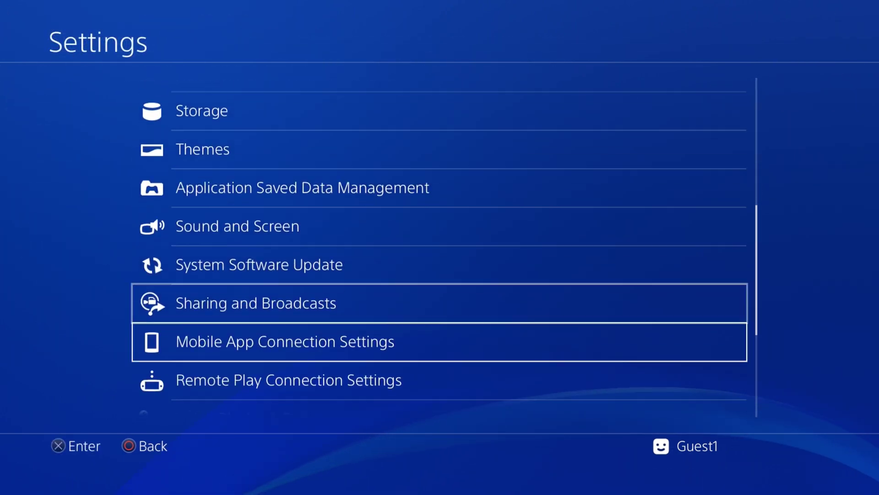
pyautogui.press('Up')
pyautogui.press('Return')
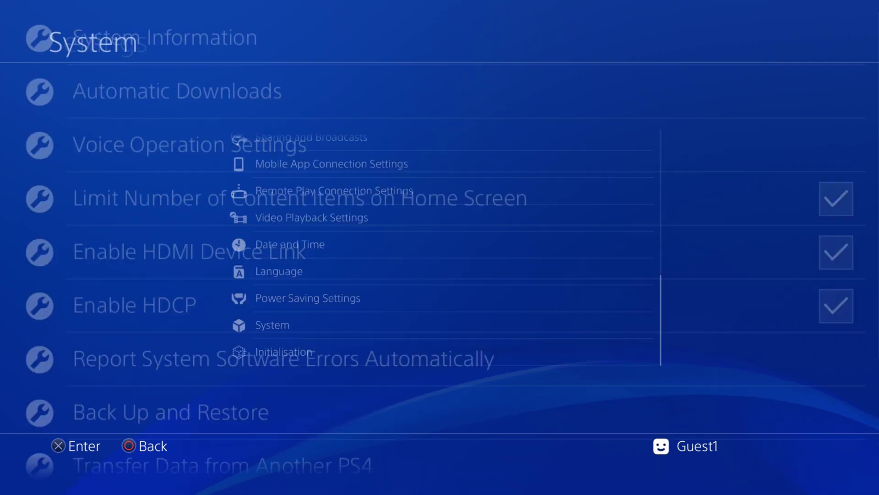
pyautogui.press('Return')
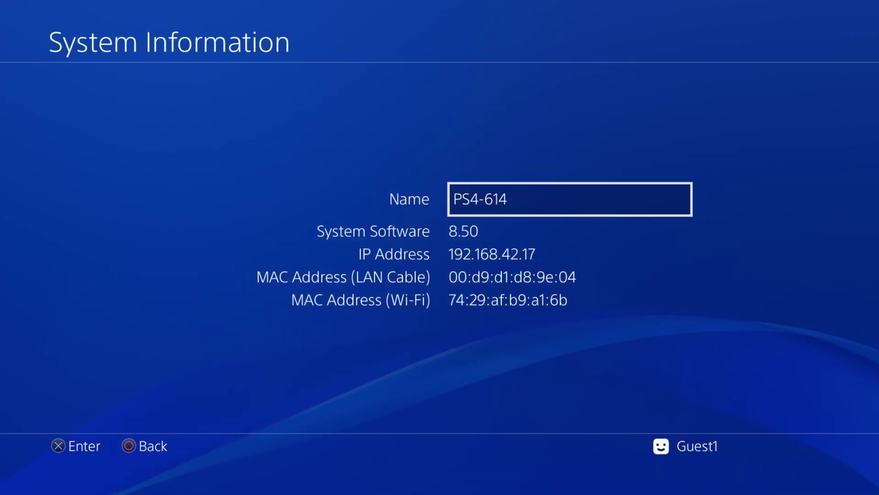
pyautogui.press('Escape')
pyautogui.press('Escape')
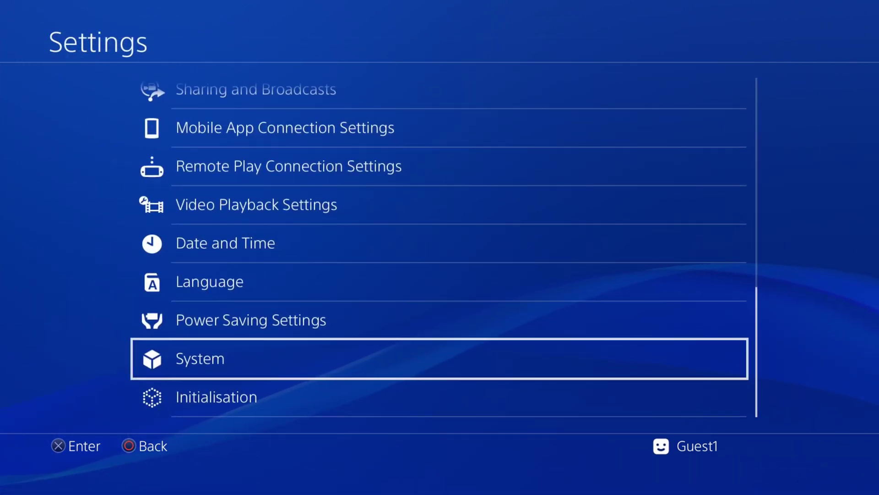
pyautogui.press('Escape')
pyautogui.press('Down')
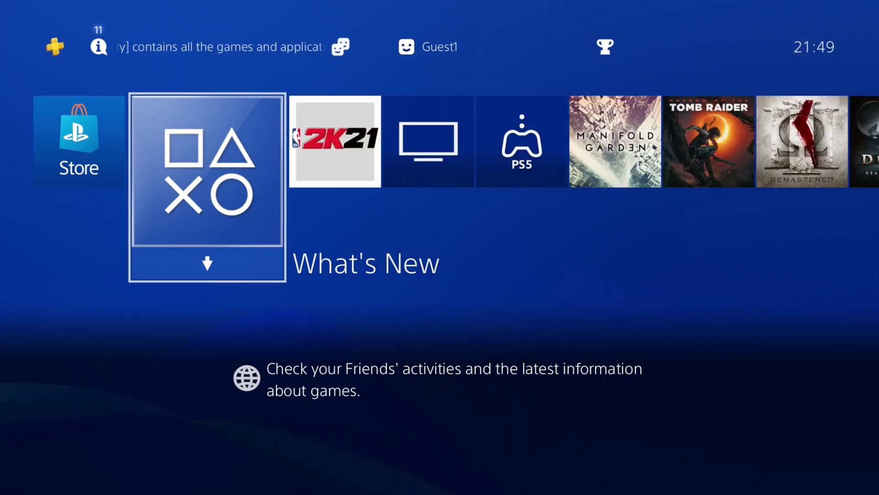
# Focus the NBA 2K21 tile on the home screen to show its disc install progress
pyautogui.press('Right')
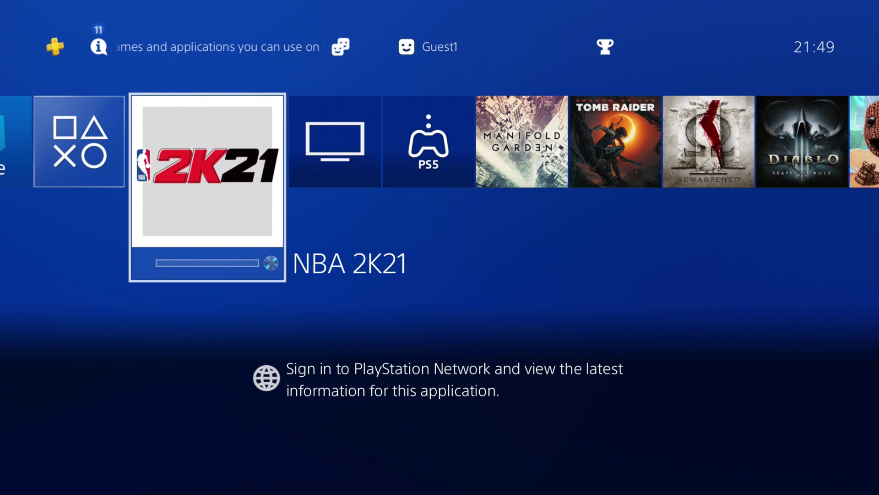